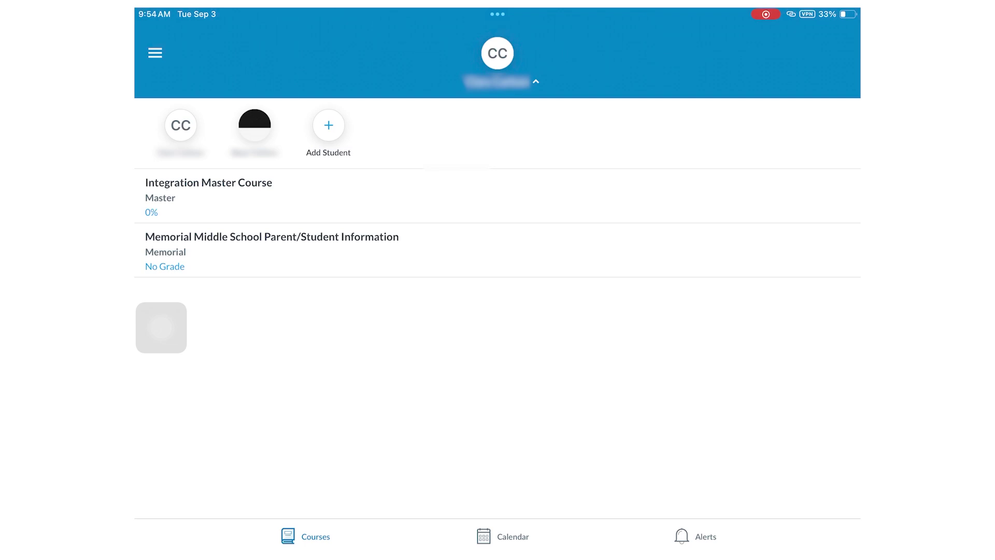
- Return to the iPad's home screen and reopen Canvas Parent on the student's course list
{"action": "key", "text": "super+h"}
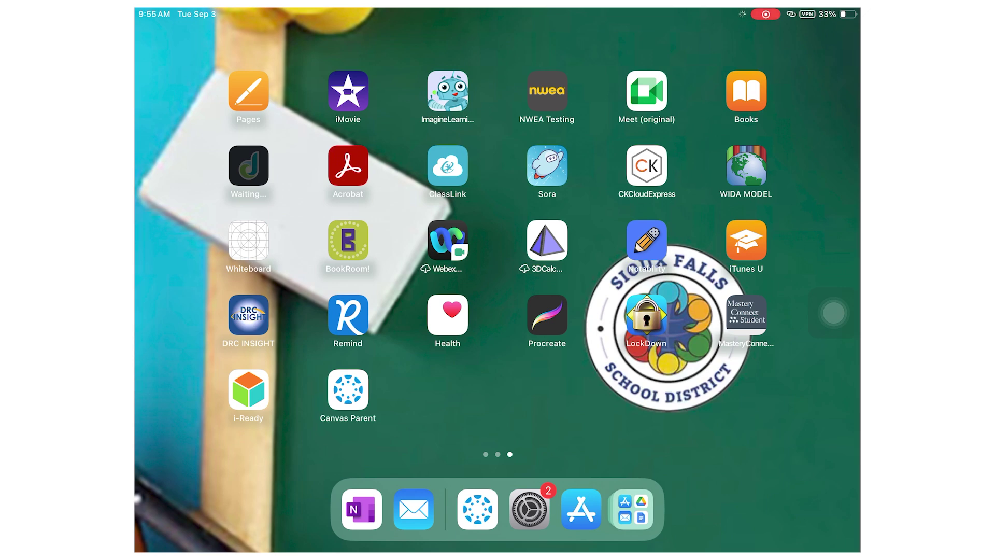
{"action": "left_click", "coordinate": [348, 390]}
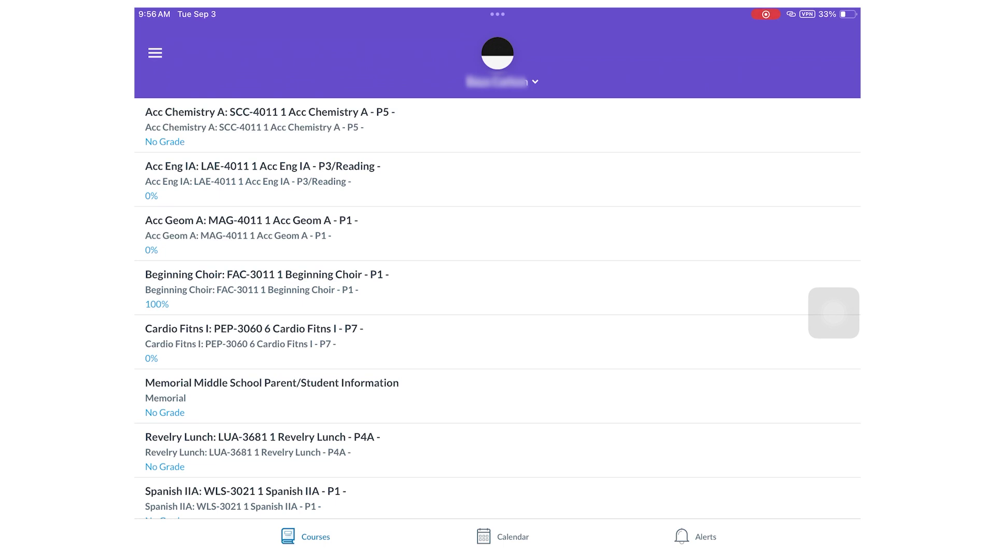
{"action": "left_click", "coordinate": [500, 81]}
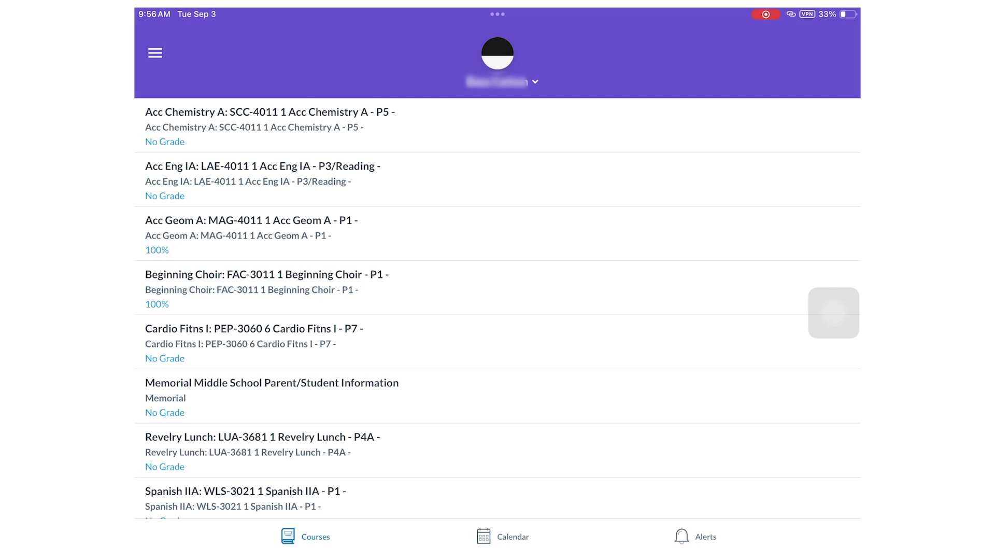
- Open the "Lab: Jumpin into Chemistry" assignment in the Acc Chemistry A course
{"action": "left_click", "coordinate": [270, 112]}
{"action": "mouse_move", "coordinate": [834, 312]}
{"action": "left_mouse_down"}
{"action": "mouse_move", "coordinate": [440, 322]}
{"action": "mouse_move", "coordinate": [282, 295]}
{"action": "mouse_move", "coordinate": [402, 293]}
{"action": "mouse_move", "coordinate": [162, 297]}
{"action": "mouse_move", "coordinate": [834, 294]}
{"action": "left_mouse_up"}
{"action": "left_click", "coordinate": [243, 291]}
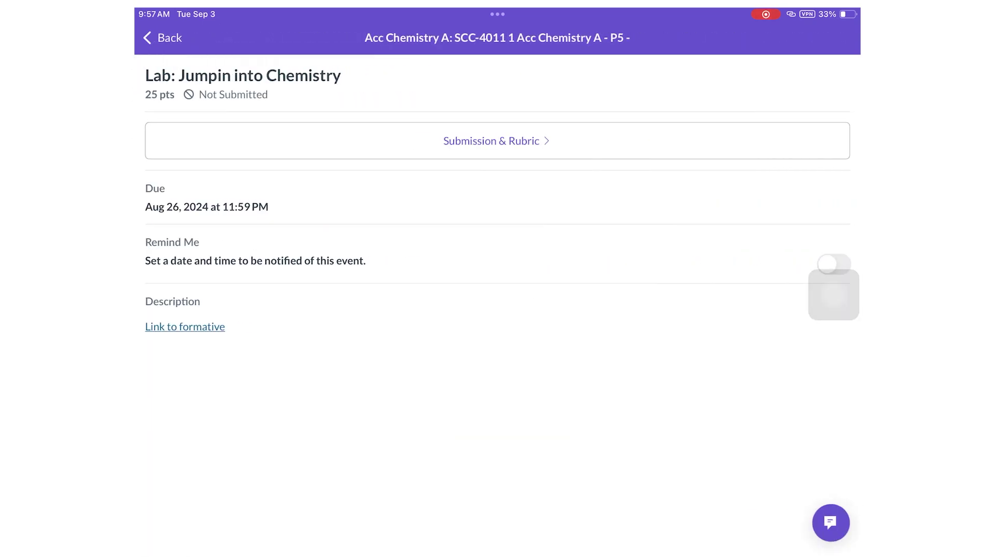
- Return to the Acc Chemistry A grades list and open the "Get to know you" assignment
{"action": "left_click", "coordinate": [162, 37]}
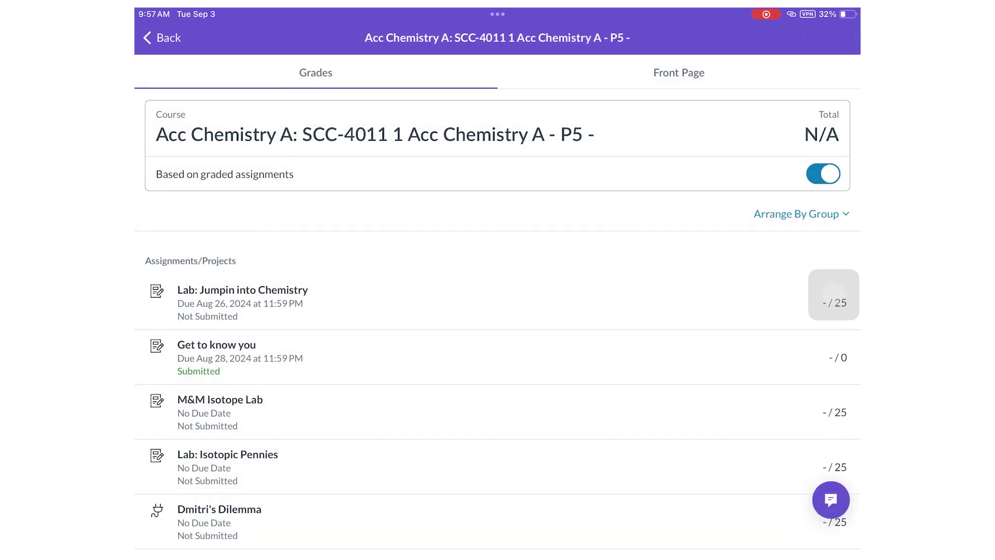
{"action": "left_click_drag", "start_coordinate": [833, 294], "coordinate": [833, 196]}
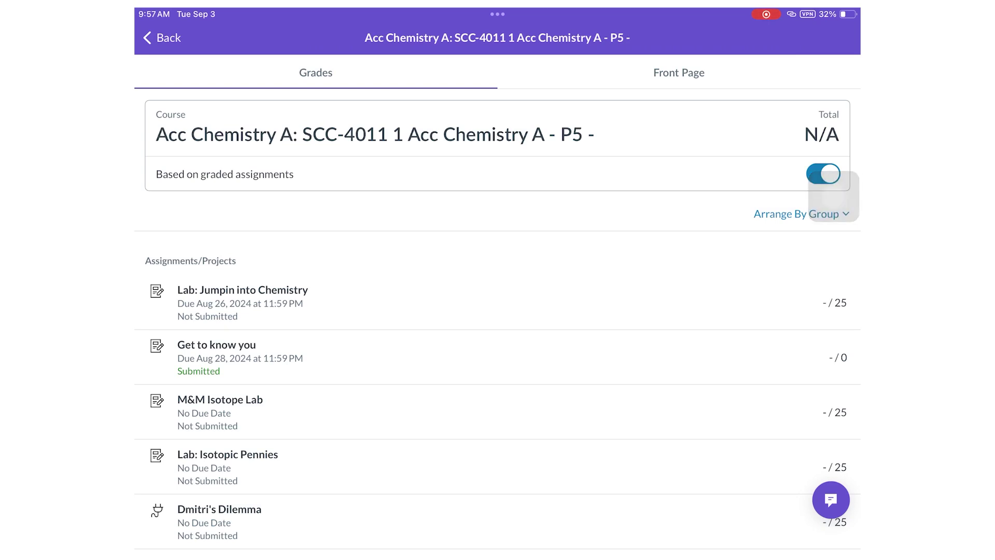
{"action": "left_click", "coordinate": [216, 345]}
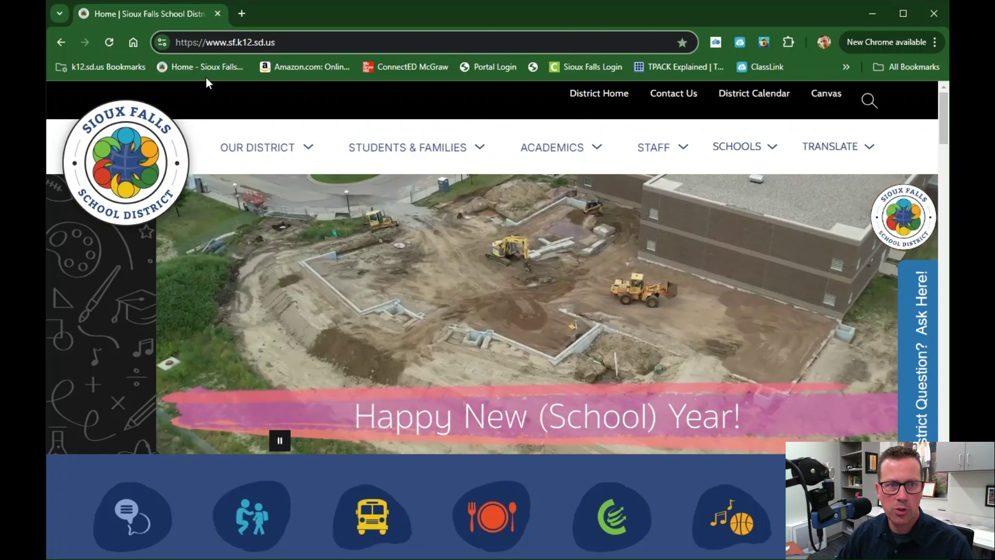
{"action": "left_click", "coordinate": [197, 46]}
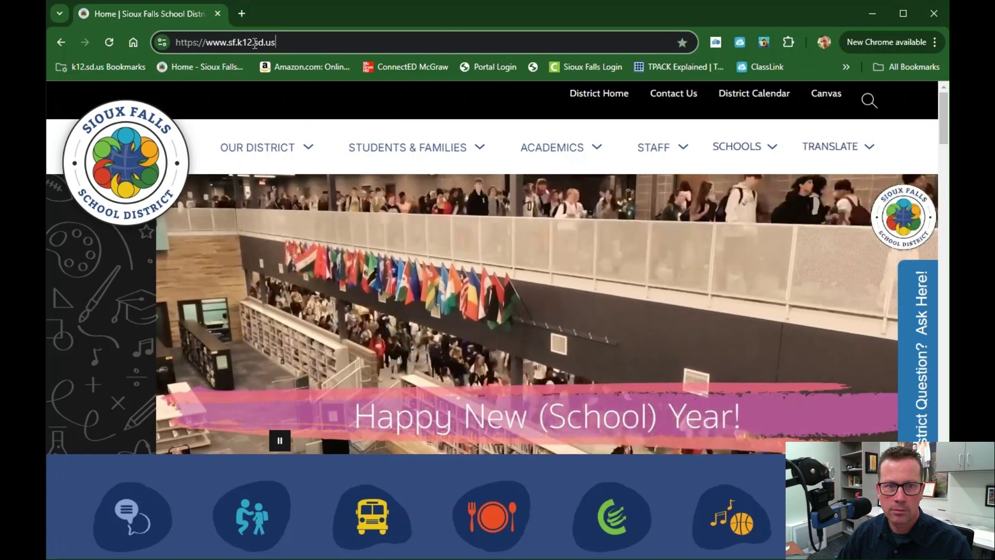
{"action": "scroll", "coordinate": [301, 300], "scroll_direction": "down", "scroll_amount": 1}
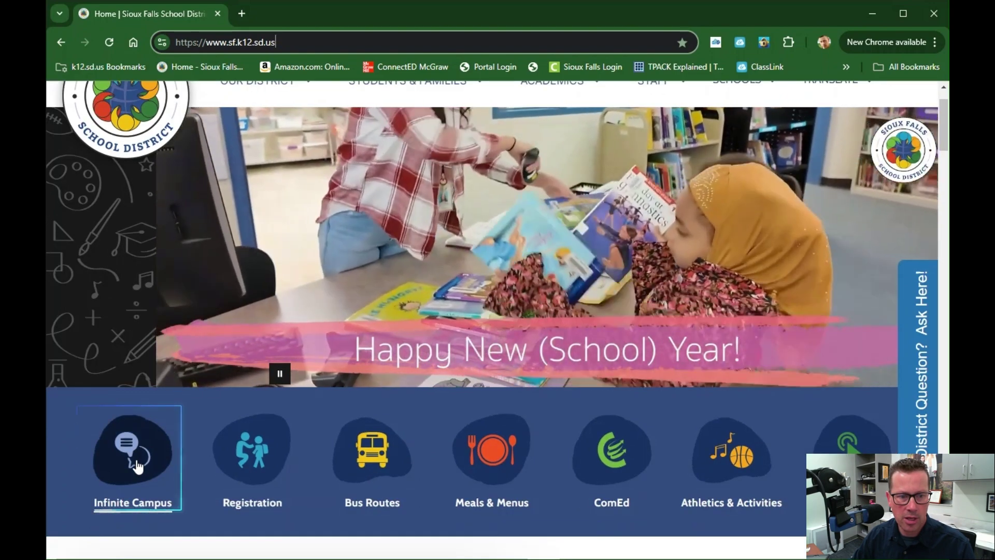
{"action": "left_click", "coordinate": [137, 466]}
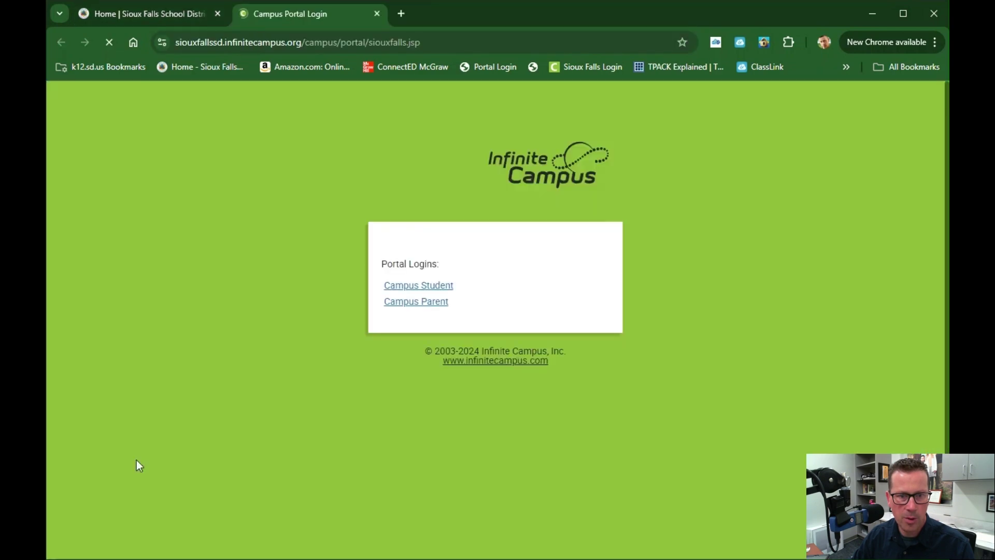
{"action": "left_click", "coordinate": [424, 307]}
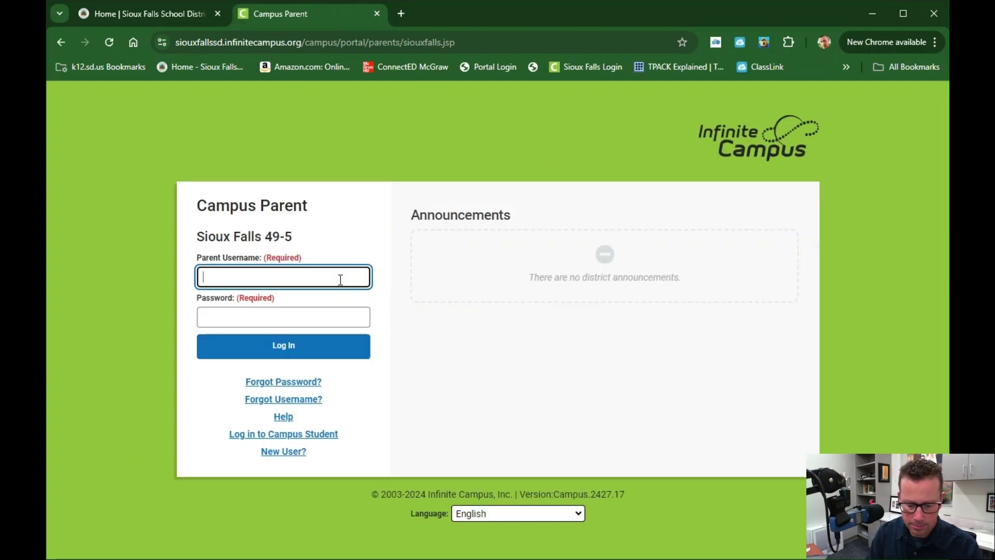
- Log in to Campus Parent with the parent username and the account password
{"action": "type", "text": "c"}
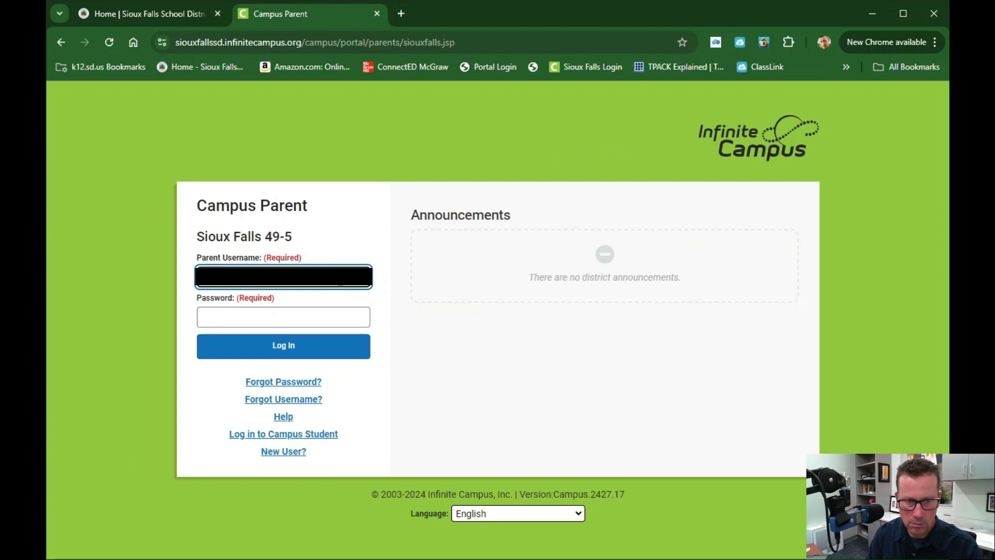
{"action": "left_click", "coordinate": [284, 317]}
{"action": "key", "text": "ctrl+v"}
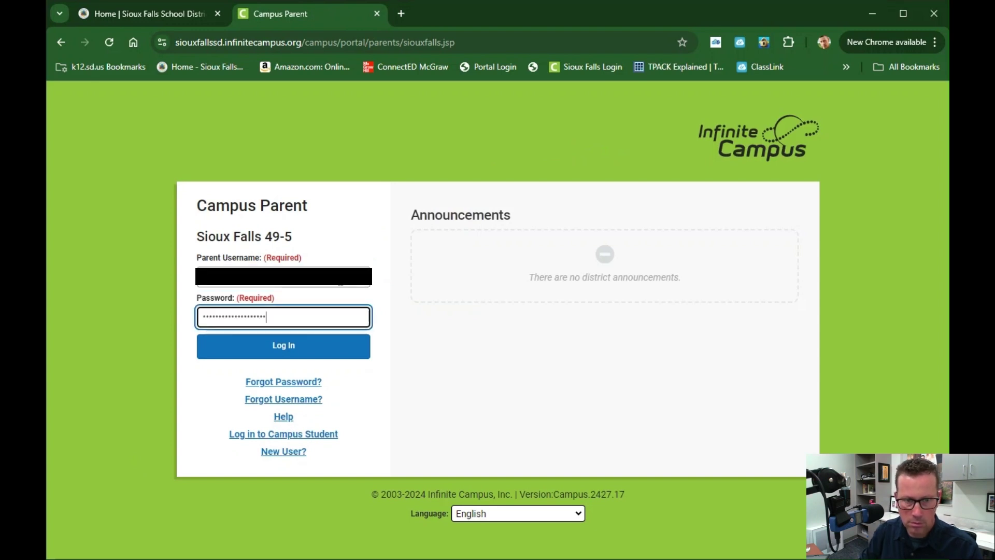
{"action": "left_click", "coordinate": [292, 353]}
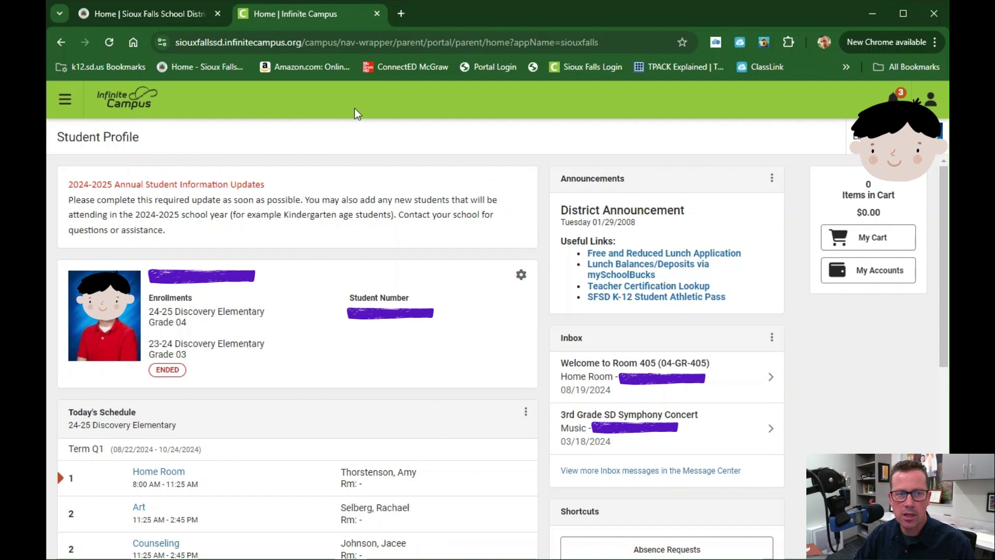
- Review the portal's list of sections and open the "Welcome to Room 405" message from the inbox
{"action": "left_click", "coordinate": [66, 103]}
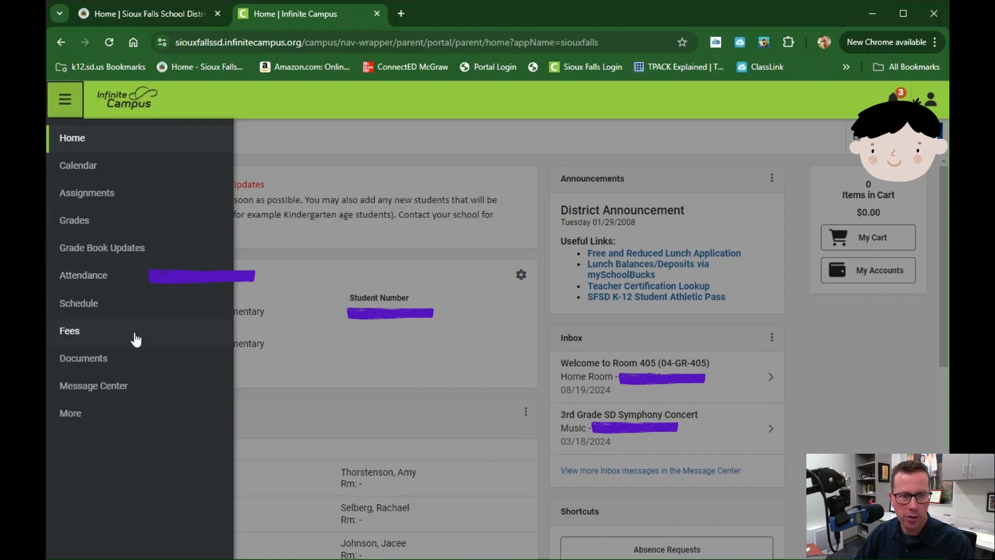
{"action": "left_click", "coordinate": [72, 105]}
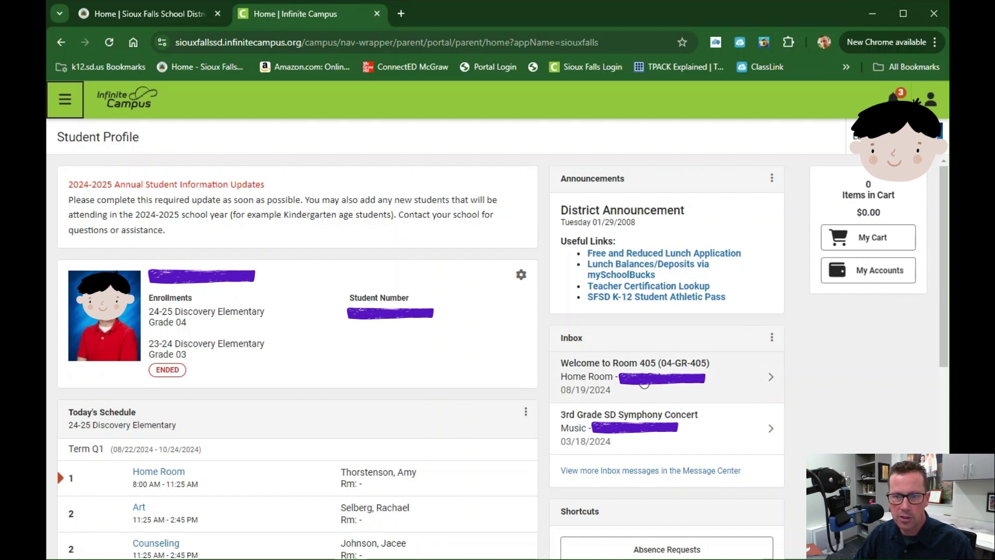
{"action": "left_click", "coordinate": [760, 384]}
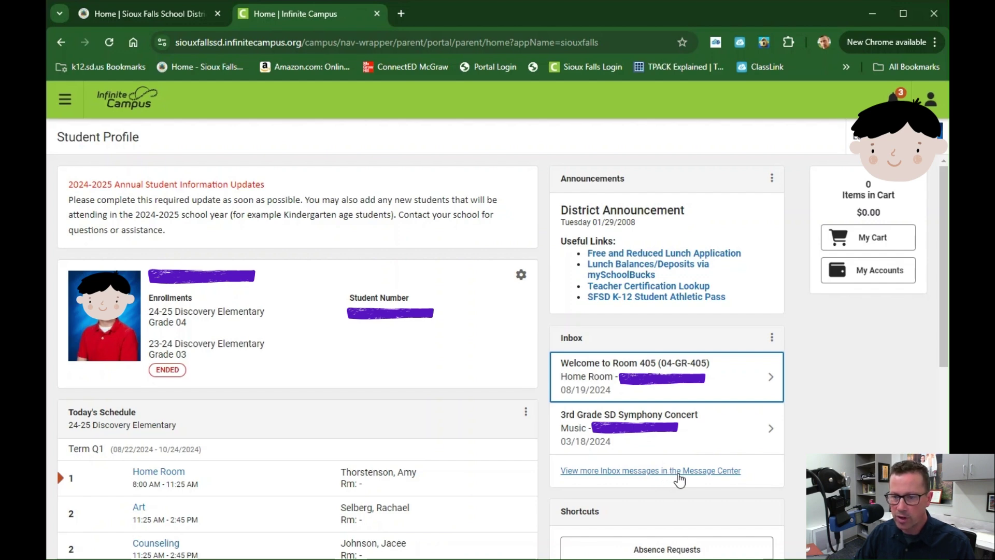
- Expand Today's Schedule to all classes and review the rest of the Student Profile page through Recent Updates
{"action": "scroll", "coordinate": [221, 368], "scroll_direction": "down", "scroll_amount": 3}
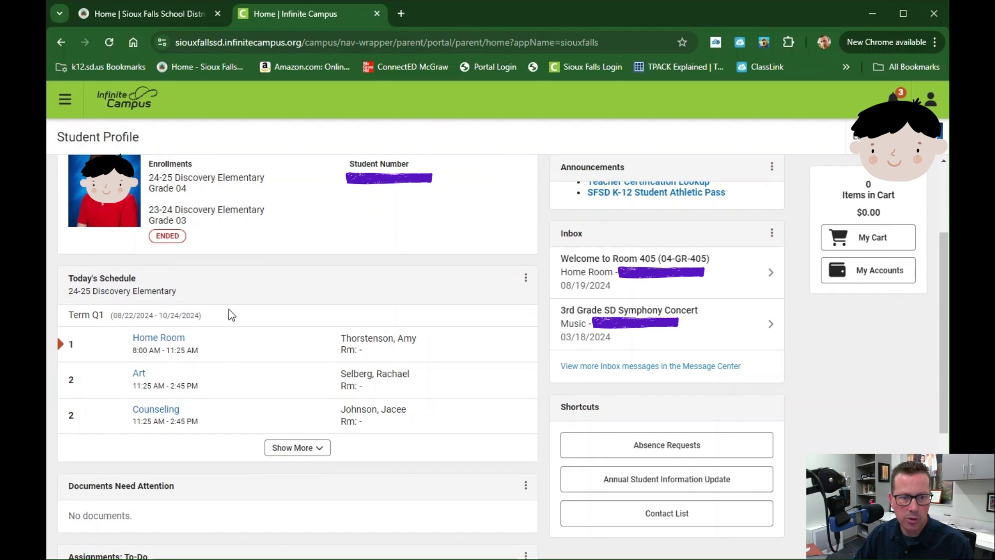
{"action": "left_click", "coordinate": [317, 449]}
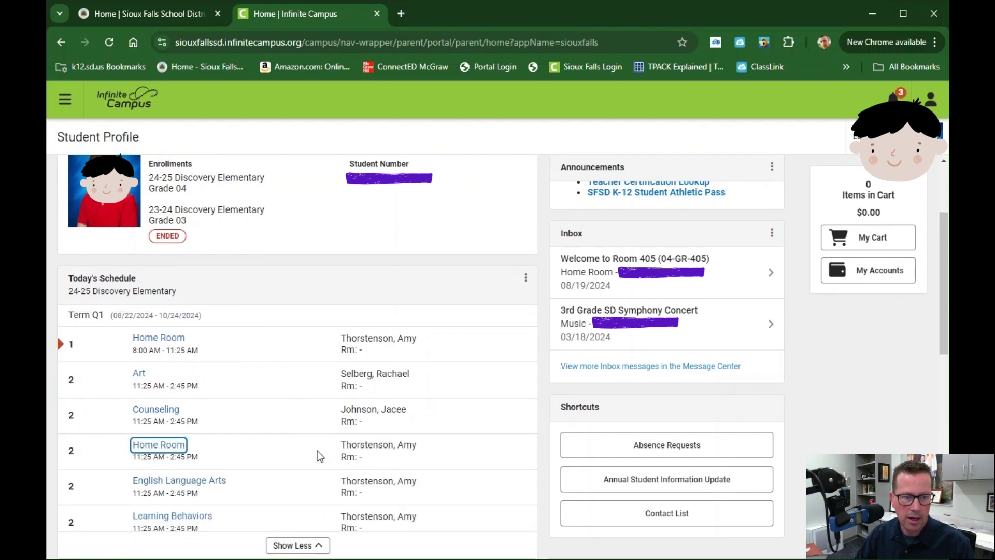
{"action": "scroll", "coordinate": [316, 449], "scroll_direction": "down", "scroll_amount": 5}
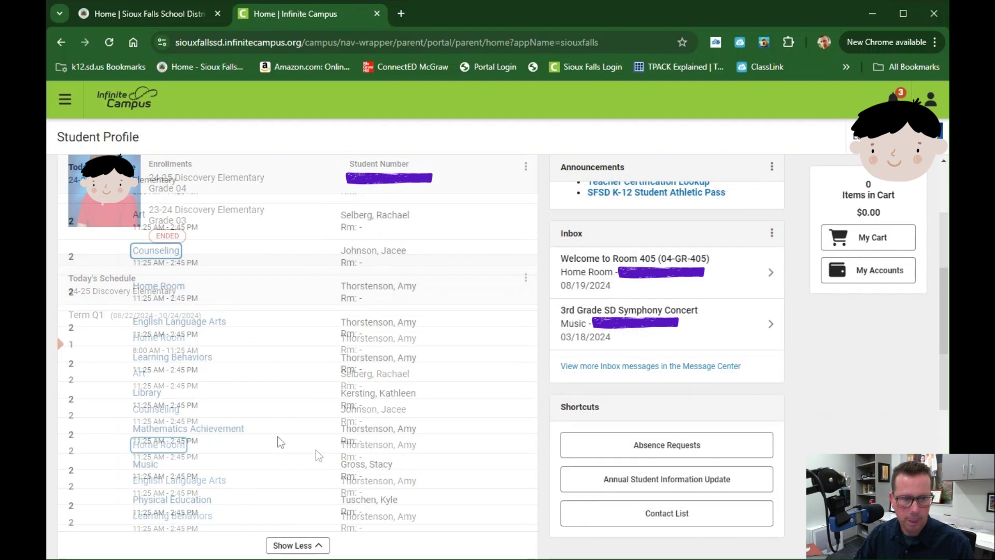
{"action": "scroll", "coordinate": [280, 442], "scroll_direction": "down", "scroll_amount": 4}
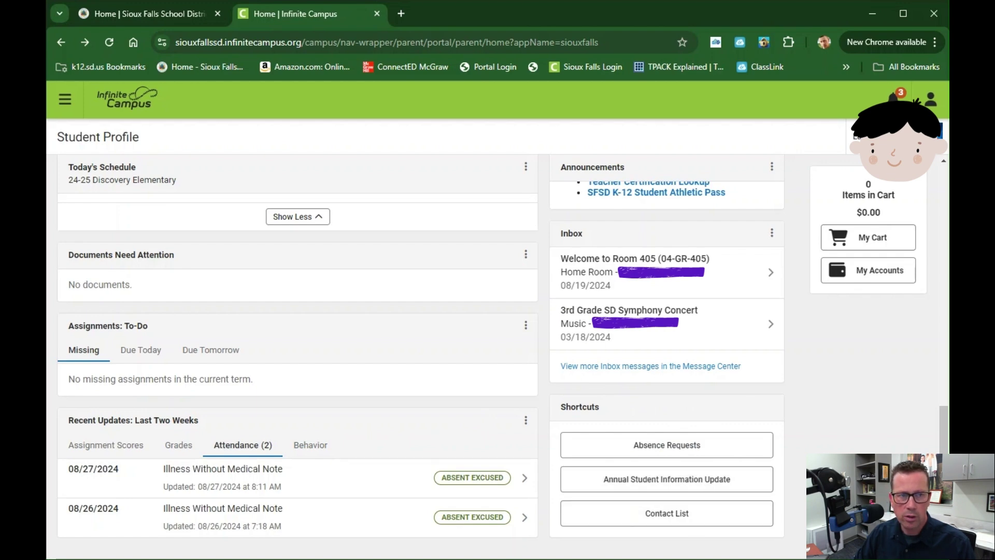
- View the attendance events for September 4, 2024 in the student's Calendar
{"action": "left_click", "coordinate": [73, 106]}
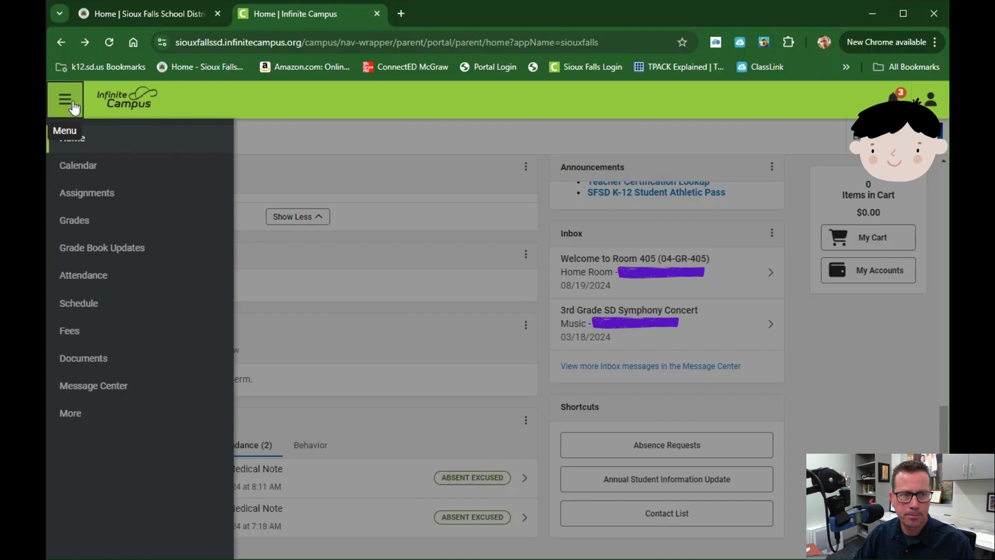
{"action": "left_click", "coordinate": [87, 166]}
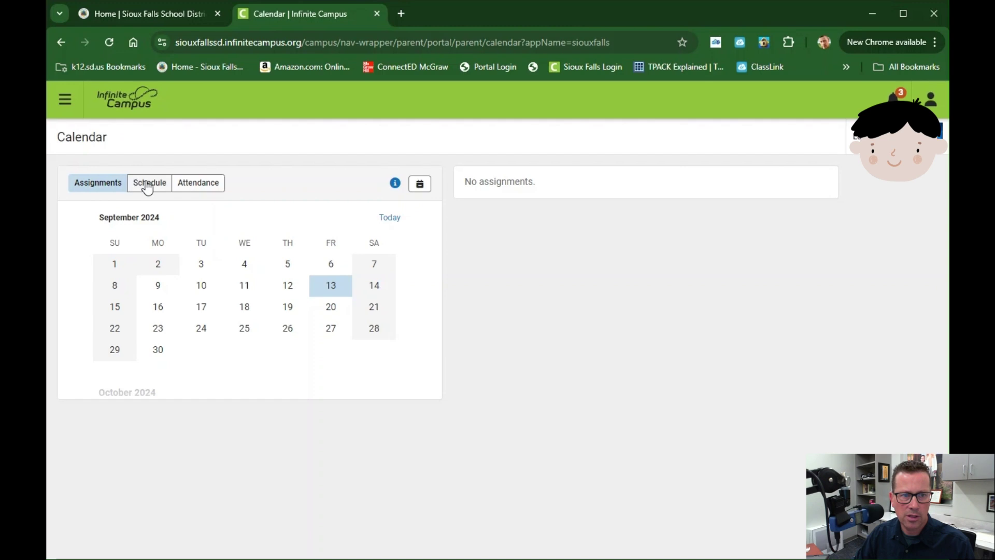
{"action": "left_click", "coordinate": [193, 189]}
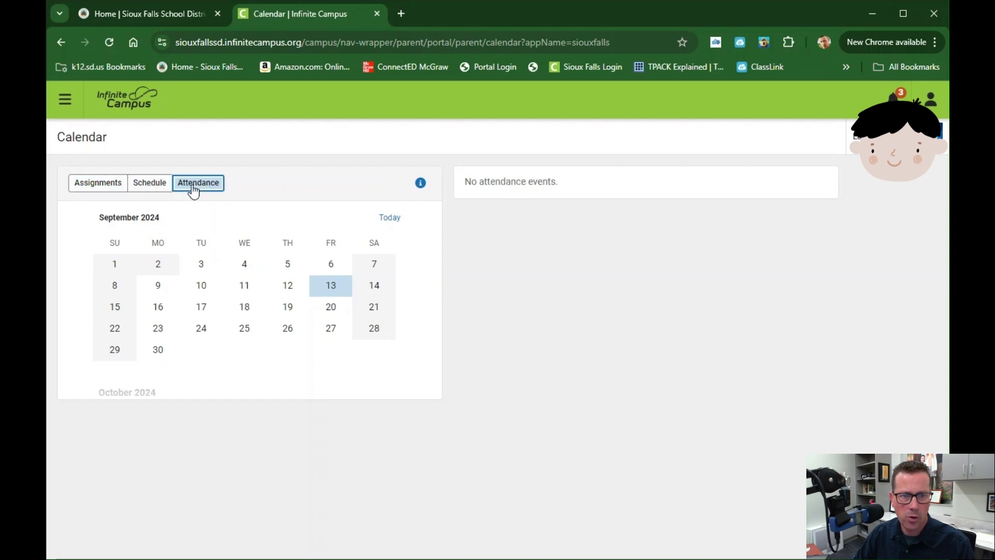
{"action": "left_click", "coordinate": [244, 267]}
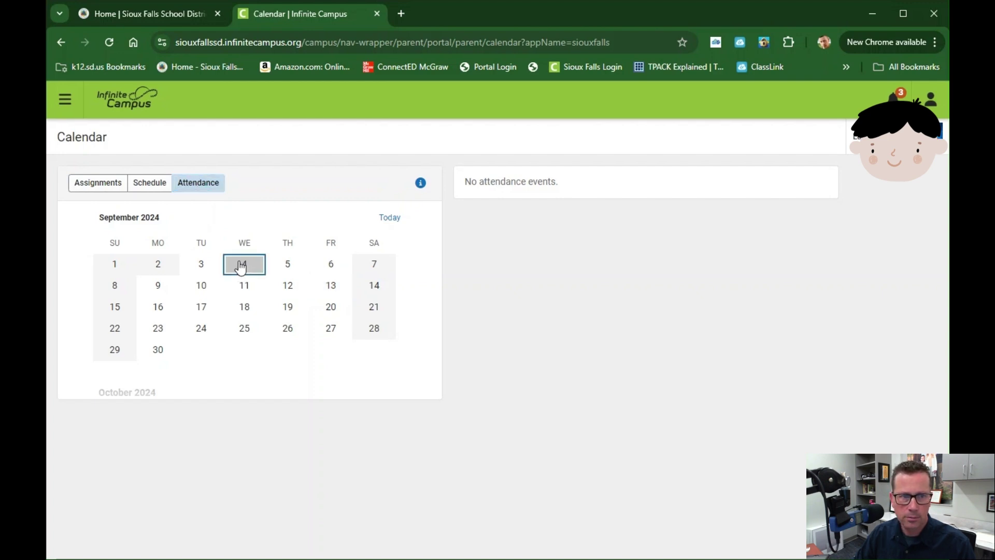
- Look through the class schedule for September 4 in the Calendar and show that day's assignments
{"action": "left_click", "coordinate": [148, 184]}
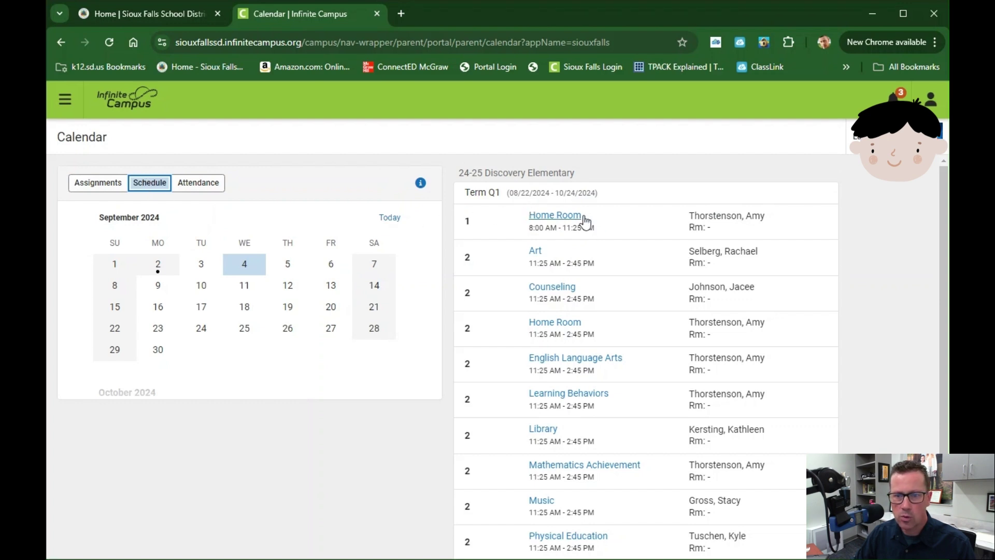
{"action": "scroll", "coordinate": [677, 368], "scroll_direction": "down", "scroll_amount": 2}
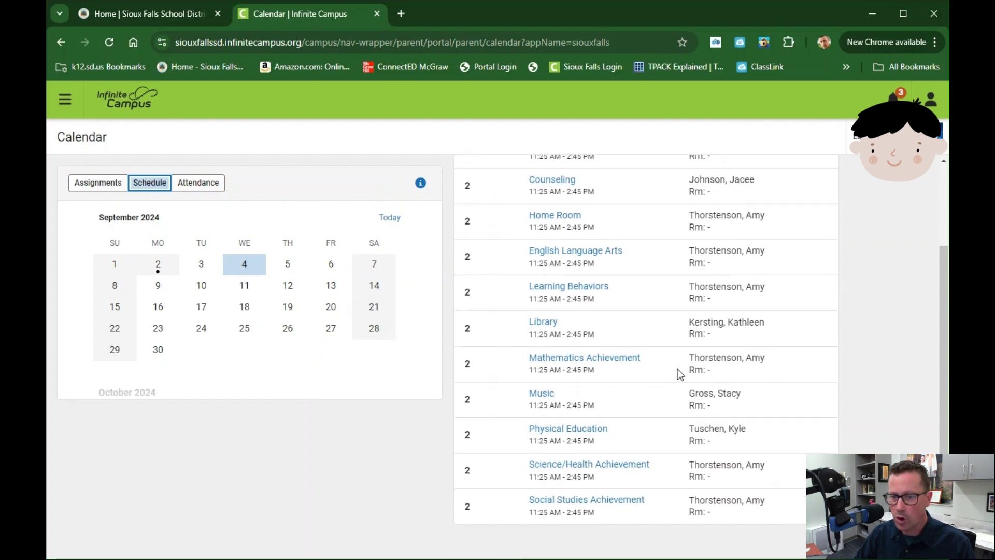
{"action": "scroll", "coordinate": [676, 369], "scroll_direction": "up", "scroll_amount": 2}
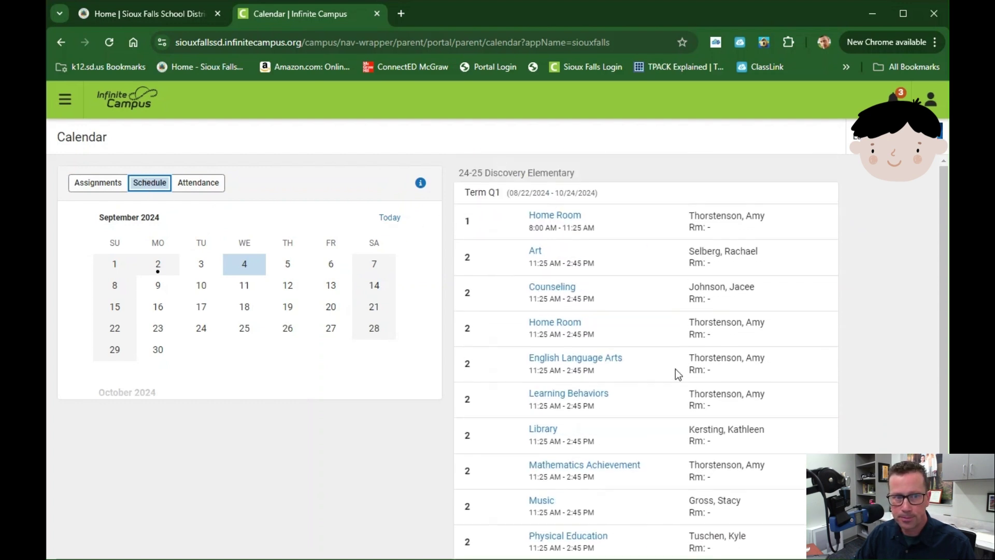
{"action": "left_click", "coordinate": [99, 183]}
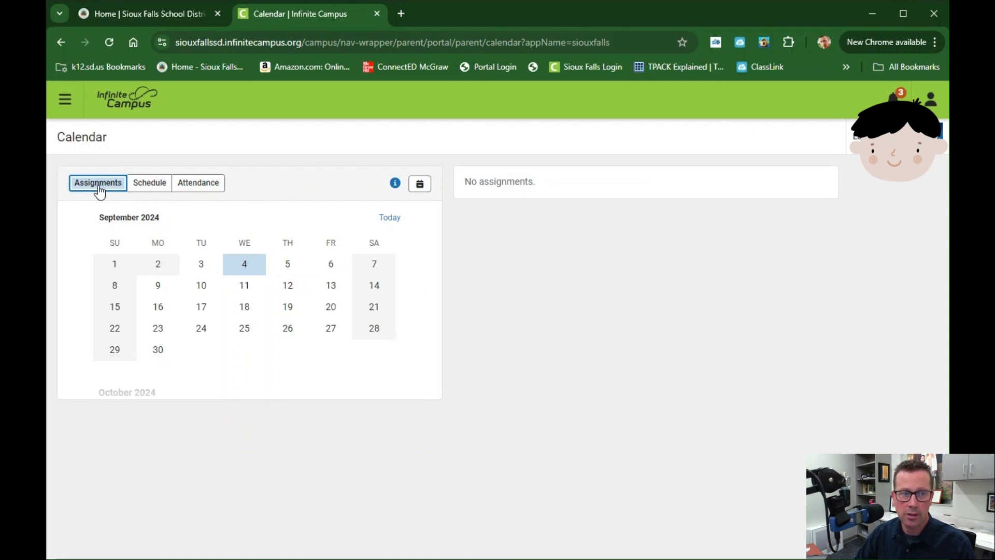
- View the student's Assignments page and the Q1 Grades page for 24-25 Discovery Elementary
{"action": "left_click", "coordinate": [65, 111]}
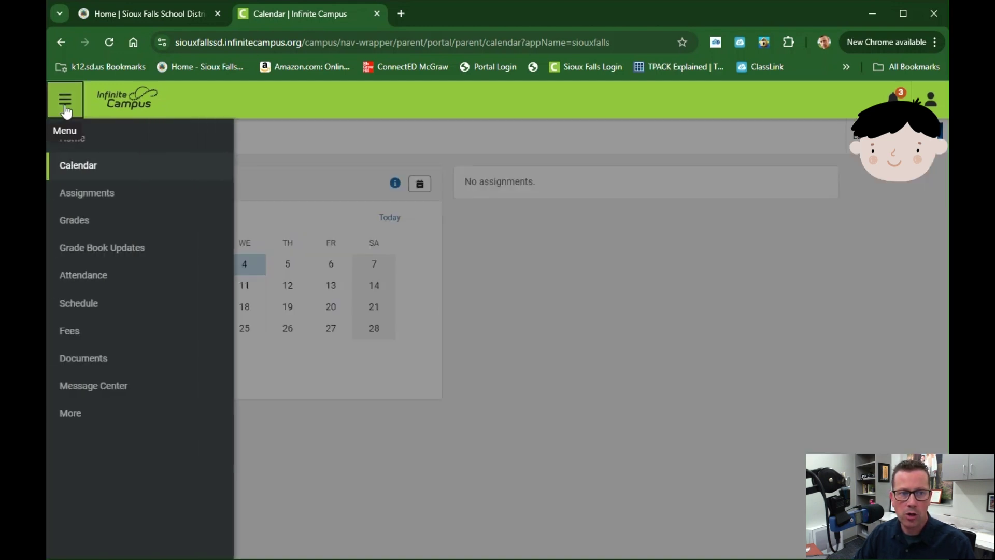
{"action": "left_click", "coordinate": [91, 195]}
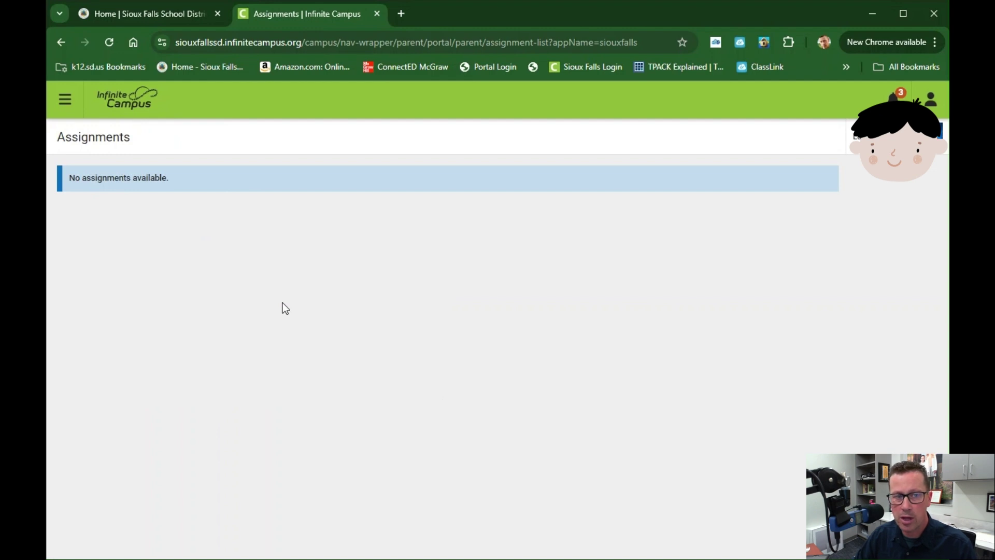
{"action": "left_click", "coordinate": [67, 109]}
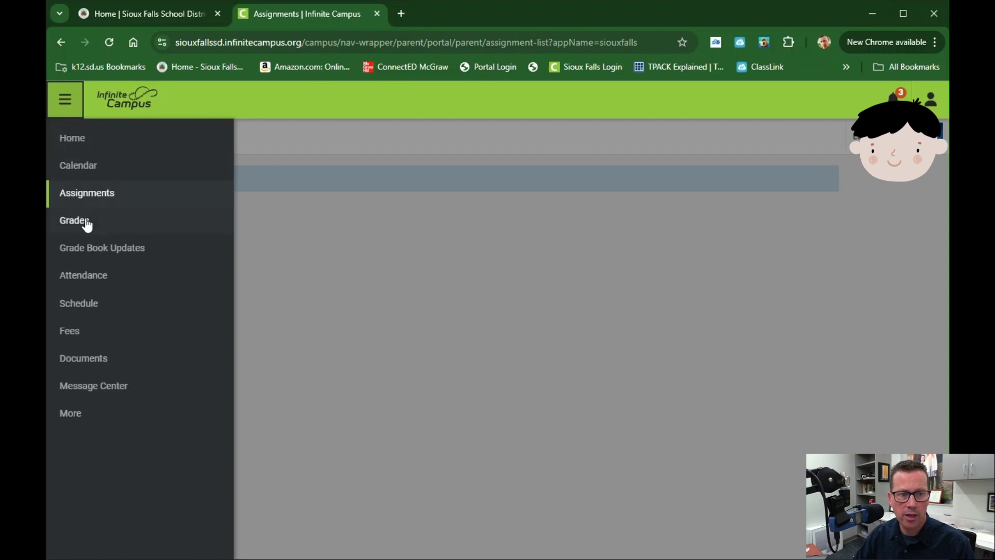
{"action": "left_click", "coordinate": [86, 222]}
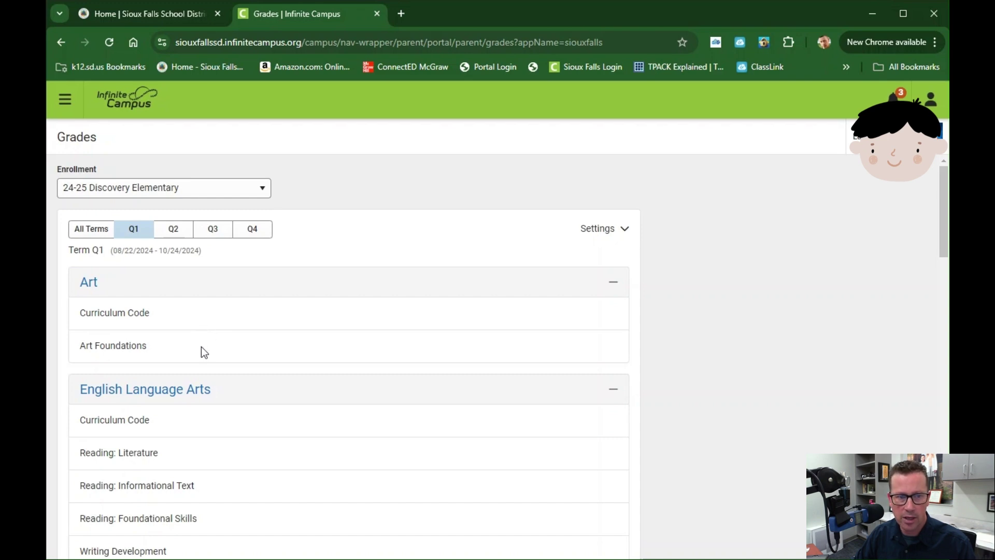
- Open the student's Attendance page for 24-25 Discovery Elementary, term Q1
{"action": "left_click", "coordinate": [69, 105]}
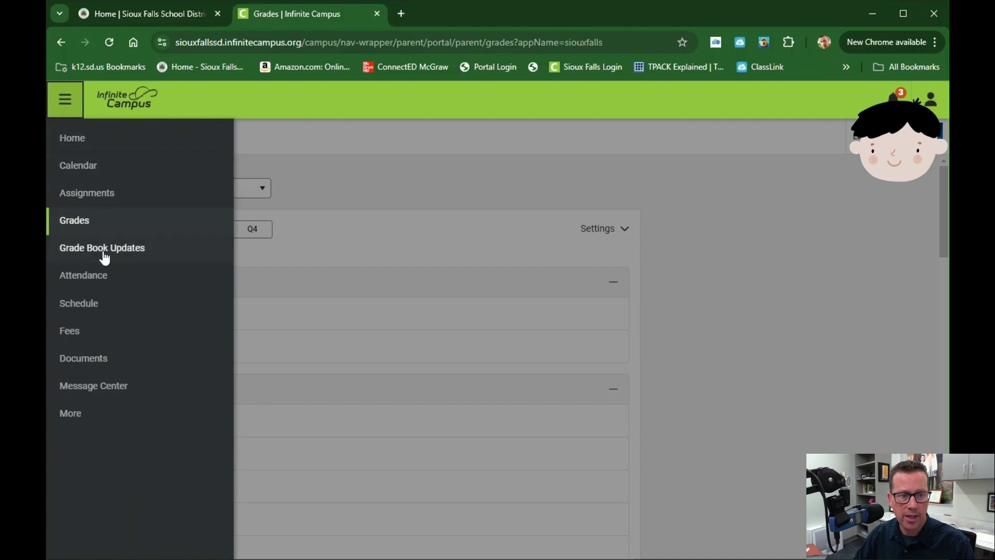
{"action": "left_click", "coordinate": [102, 277]}
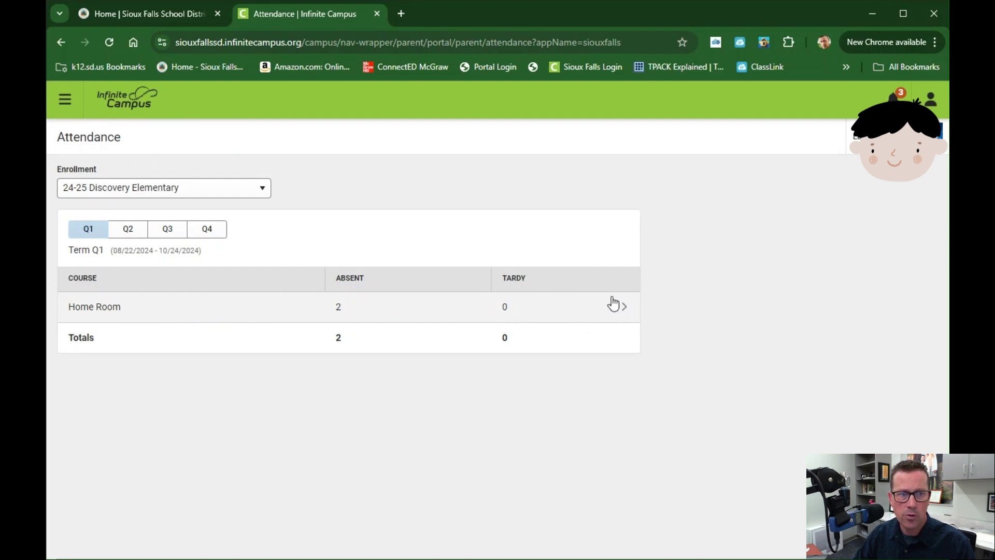
- Check the enrollments available on the Attendance page, and open the student's Schedule page for 24-25 Discovery Elementary
{"action": "left_click", "coordinate": [259, 191]}
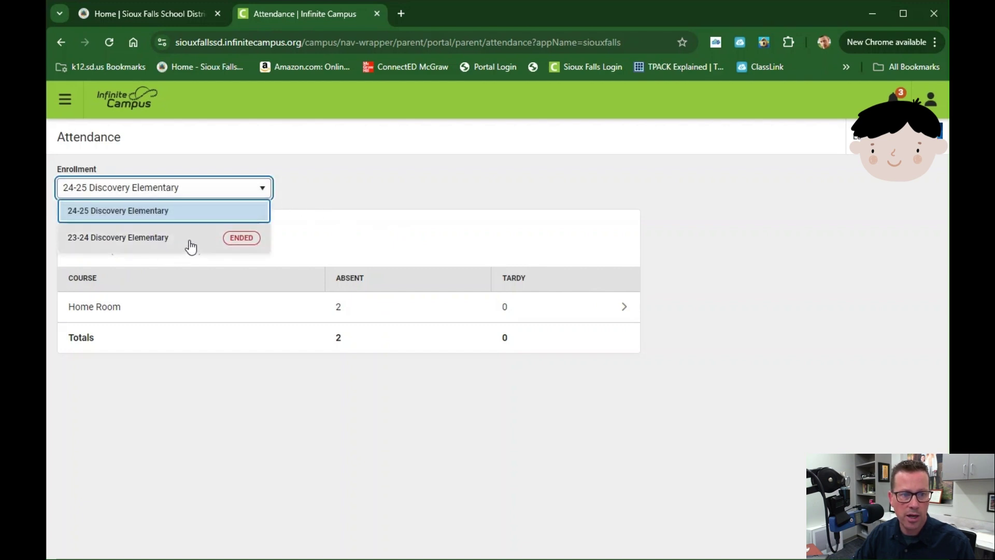
{"action": "left_click", "coordinate": [65, 101]}
{"action": "left_click", "coordinate": [88, 303]}
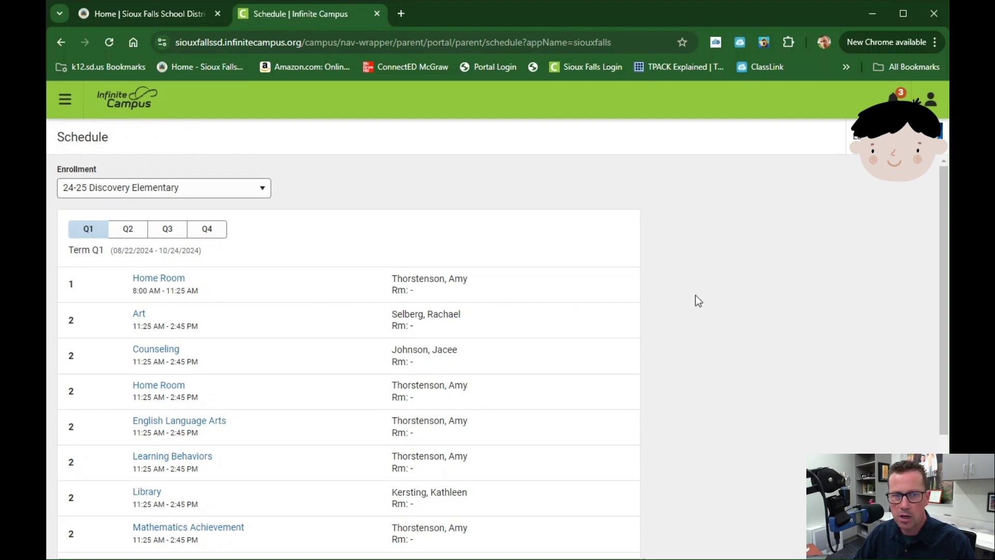
- Open the Fees page and list fees of type All for school year 2020 - 2021
{"action": "left_click", "coordinate": [75, 108]}
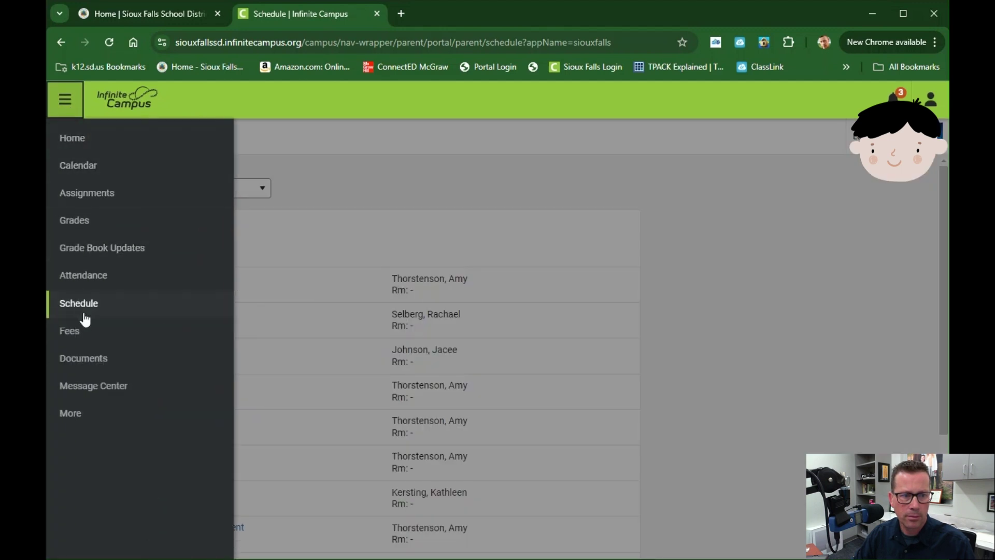
{"action": "left_click", "coordinate": [85, 336]}
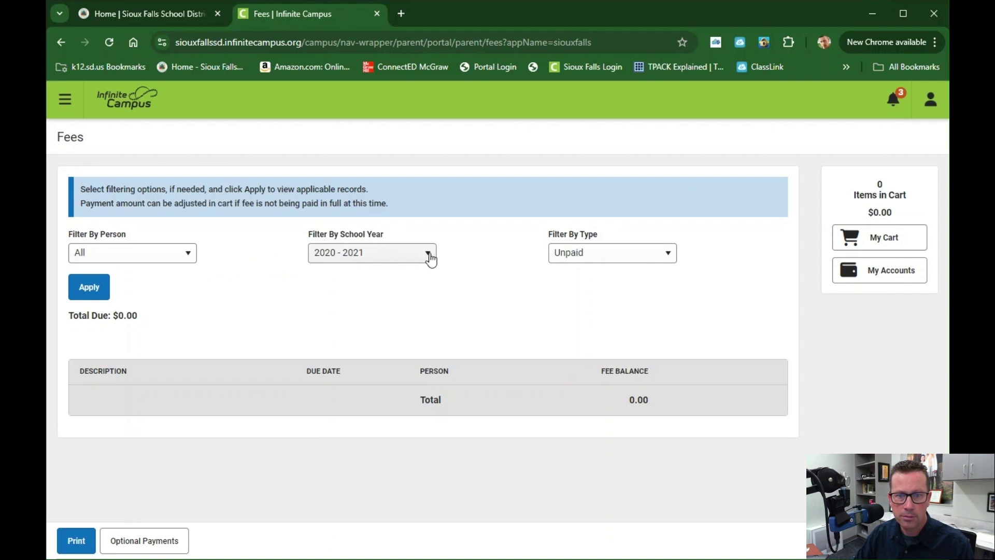
{"action": "left_click", "coordinate": [588, 262]}
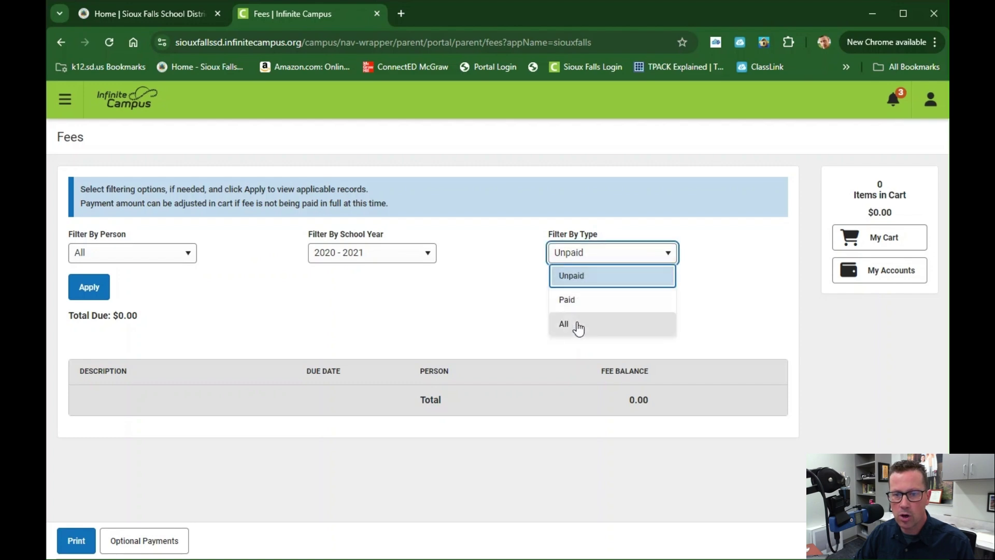
{"action": "left_click", "coordinate": [577, 326]}
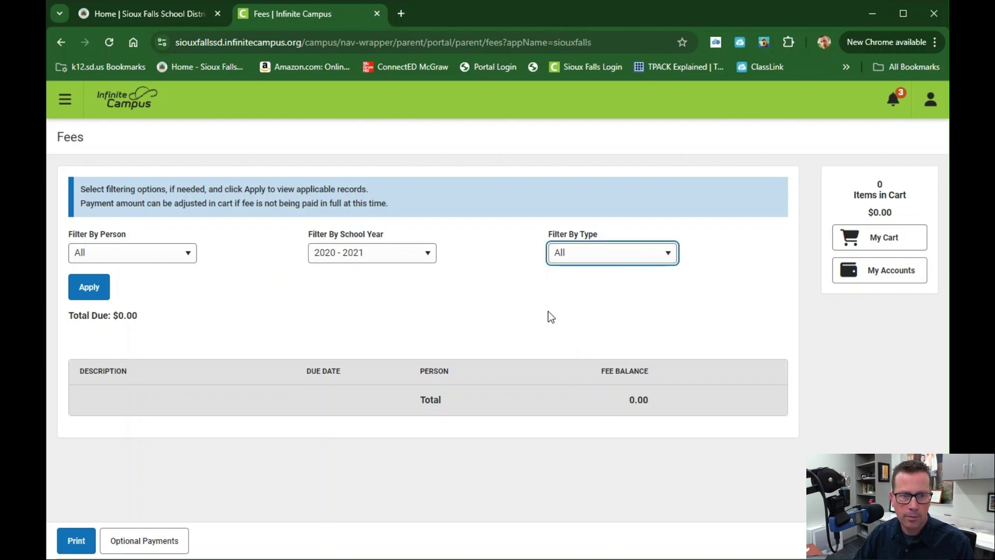
{"action": "left_click", "coordinate": [90, 293]}
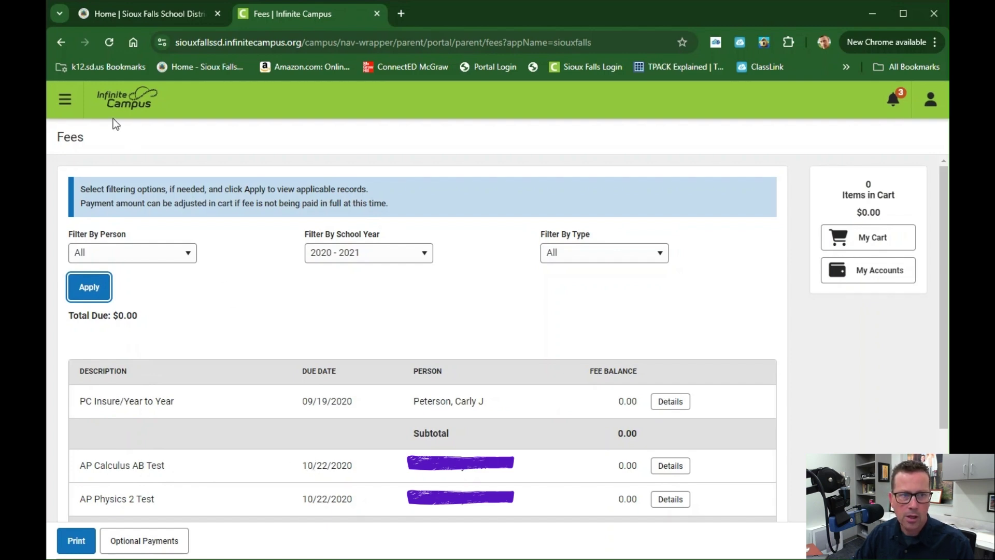
- View the district announcements in the Message Center and the messages in its Inbox
{"action": "left_click", "coordinate": [65, 99]}
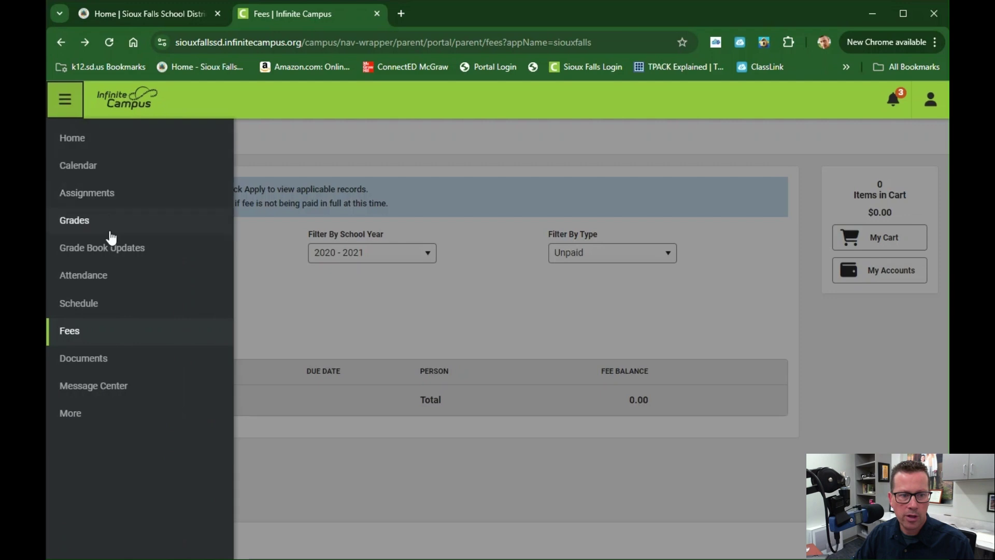
{"action": "left_click", "coordinate": [123, 385]}
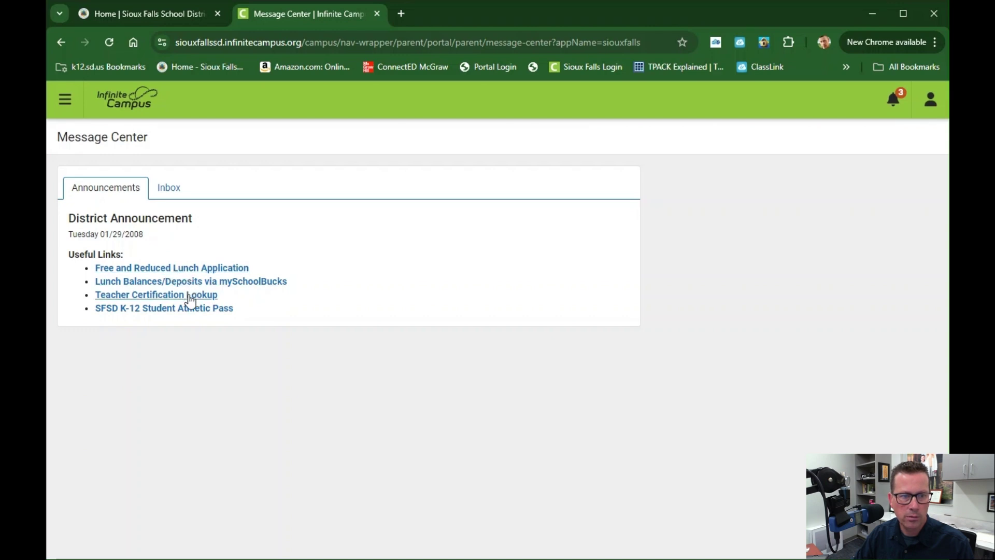
{"action": "left_click", "coordinate": [171, 189]}
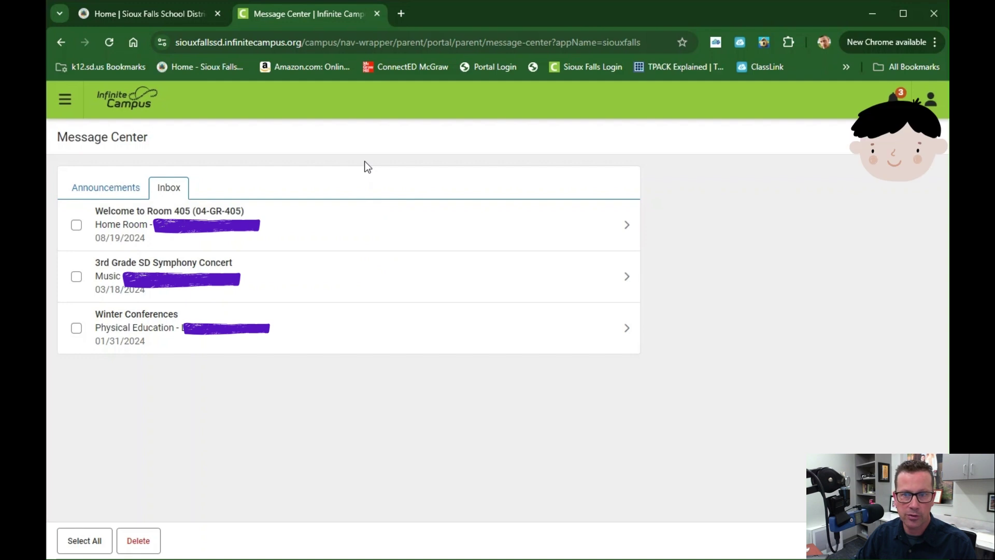
- Return to the student's Home page and view the absence notifications
{"action": "left_click", "coordinate": [65, 99]}
{"action": "left_click", "coordinate": [76, 138]}
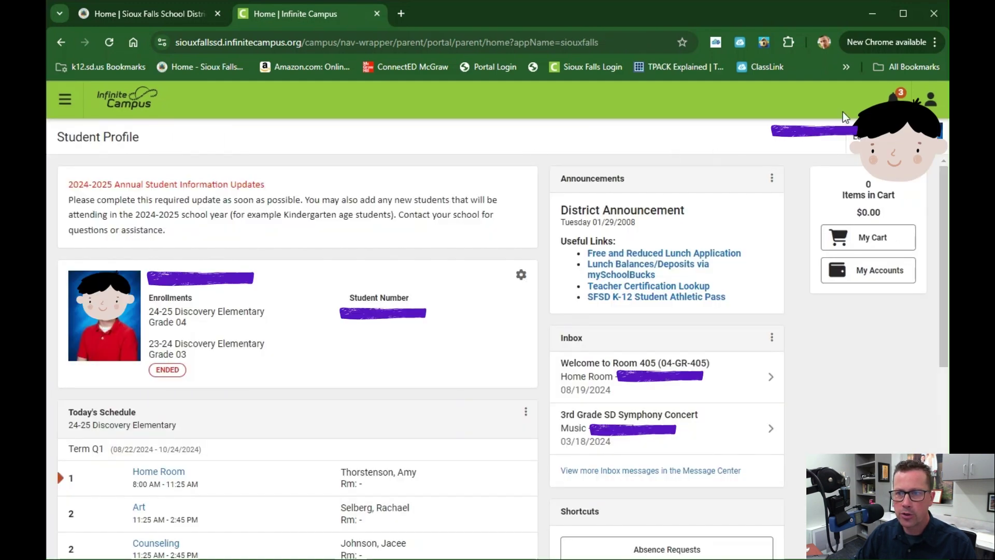
{"action": "left_click", "coordinate": [893, 99]}
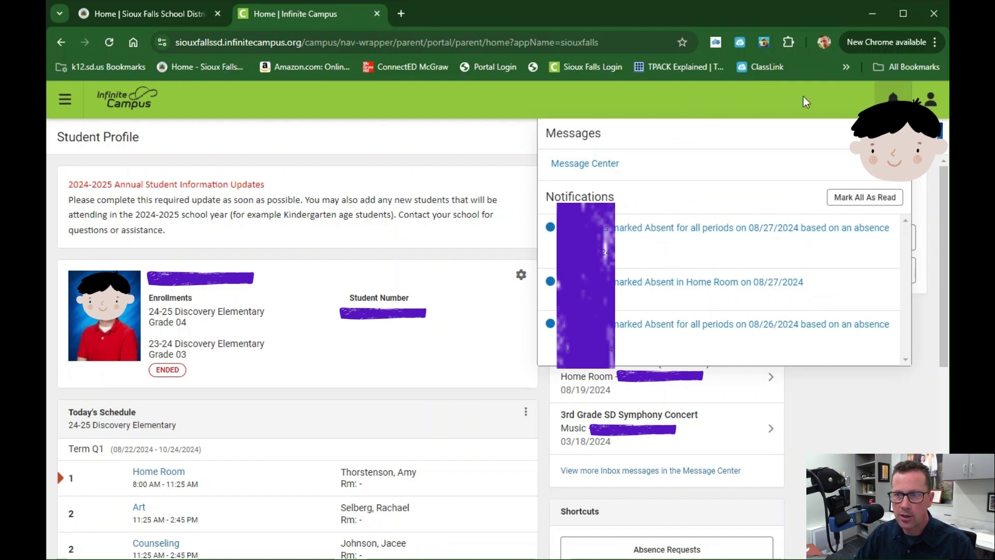
{"action": "left_click", "coordinate": [931, 102]}
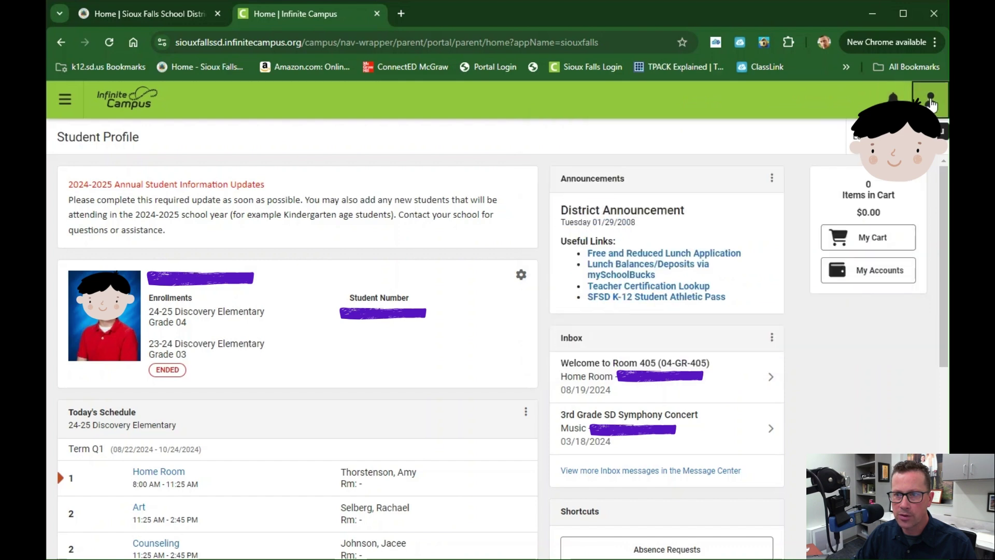
- Review the Notification Settings in the user account's Settings and return to the Settings list
{"action": "left_click", "coordinate": [930, 102]}
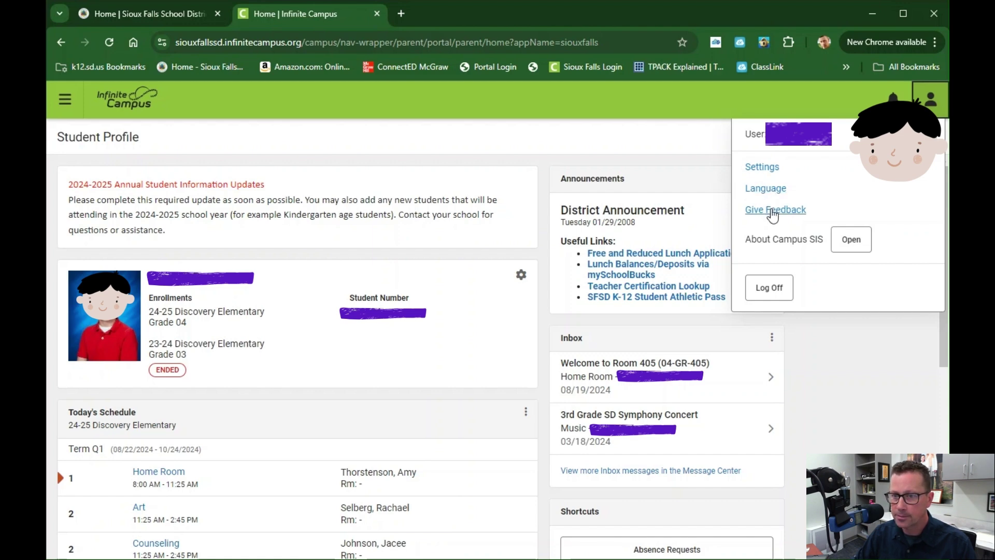
{"action": "left_click", "coordinate": [762, 167]}
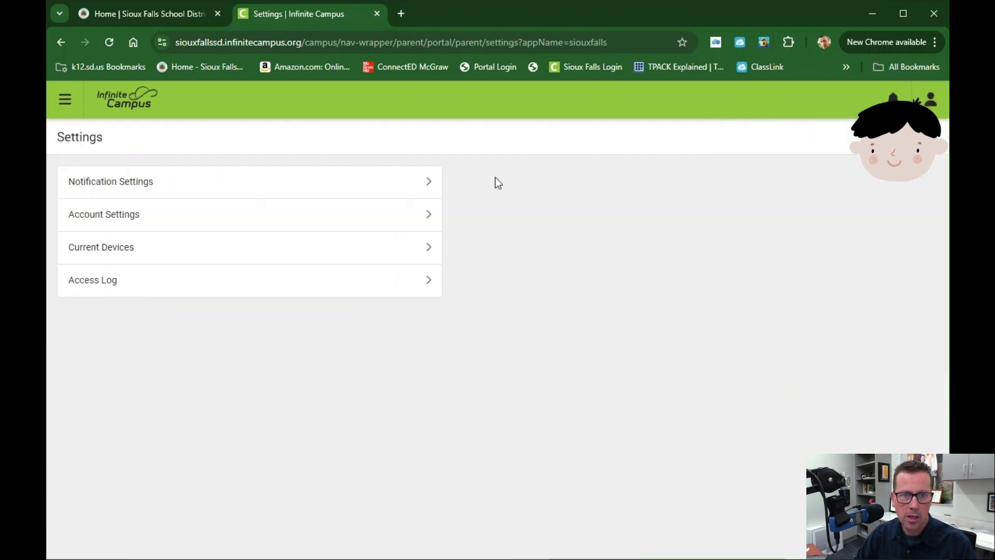
{"action": "left_click", "coordinate": [428, 185]}
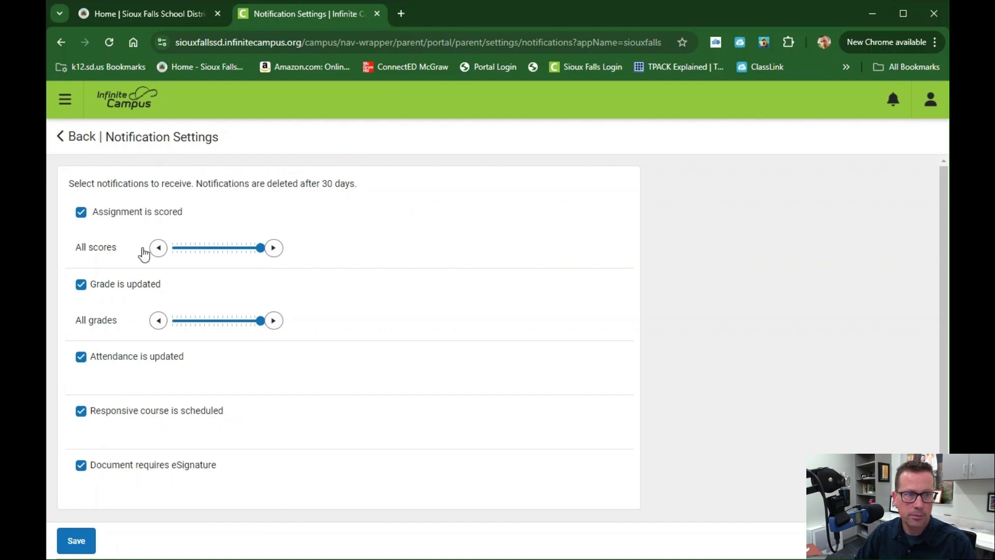
{"action": "left_click", "coordinate": [67, 138]}
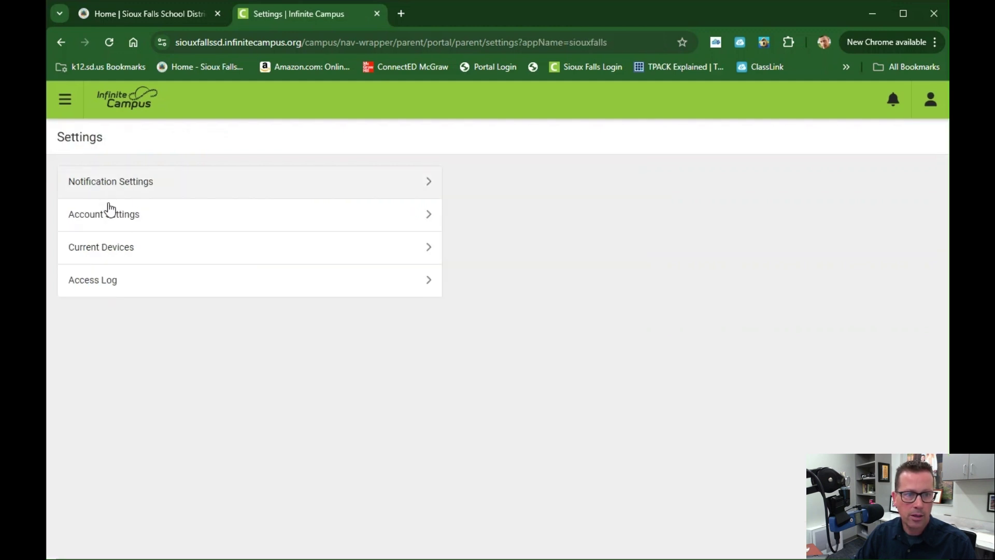
- Review the Account Settings and the Current Devices logged in to the mobile app, returning to the Settings list
{"action": "left_click", "coordinate": [109, 212]}
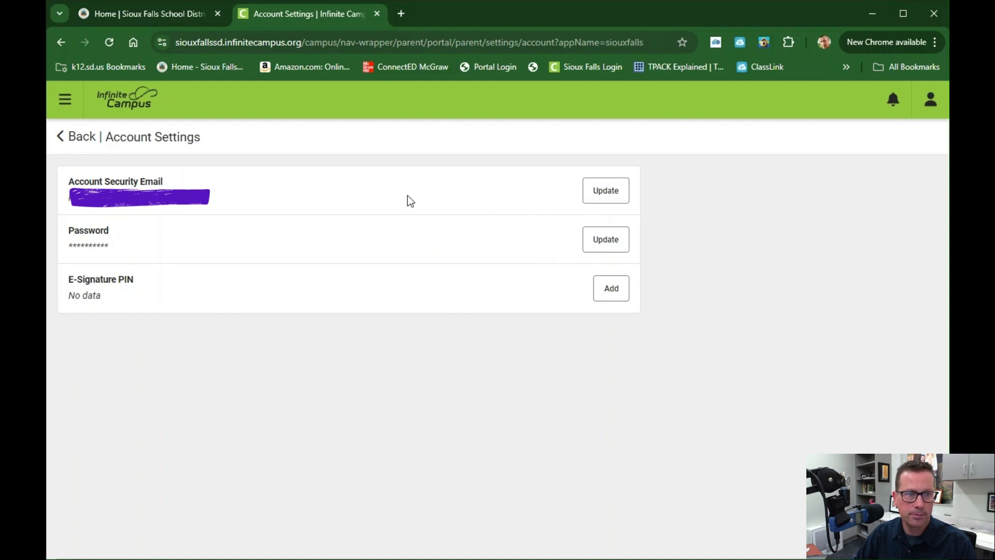
{"action": "left_click", "coordinate": [81, 141]}
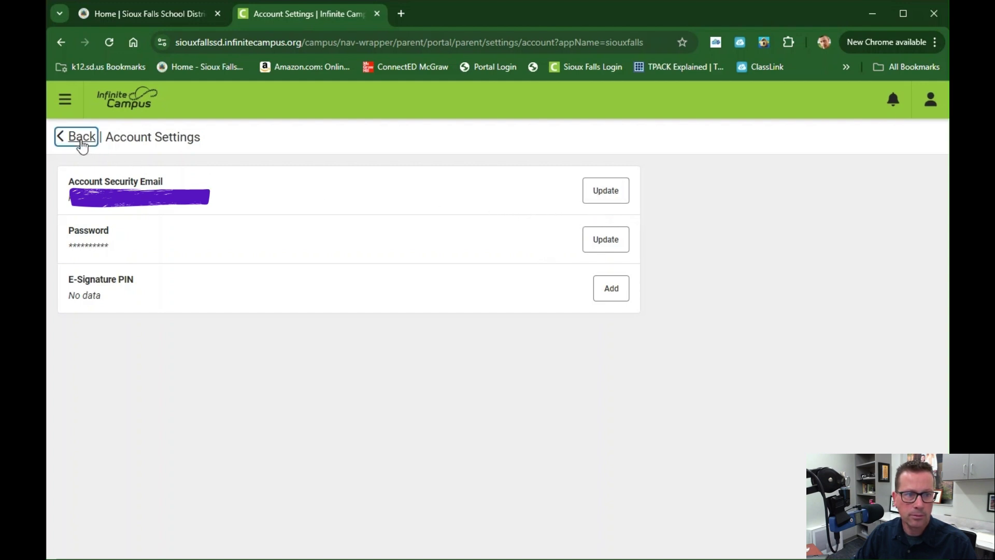
{"action": "left_click", "coordinate": [119, 250]}
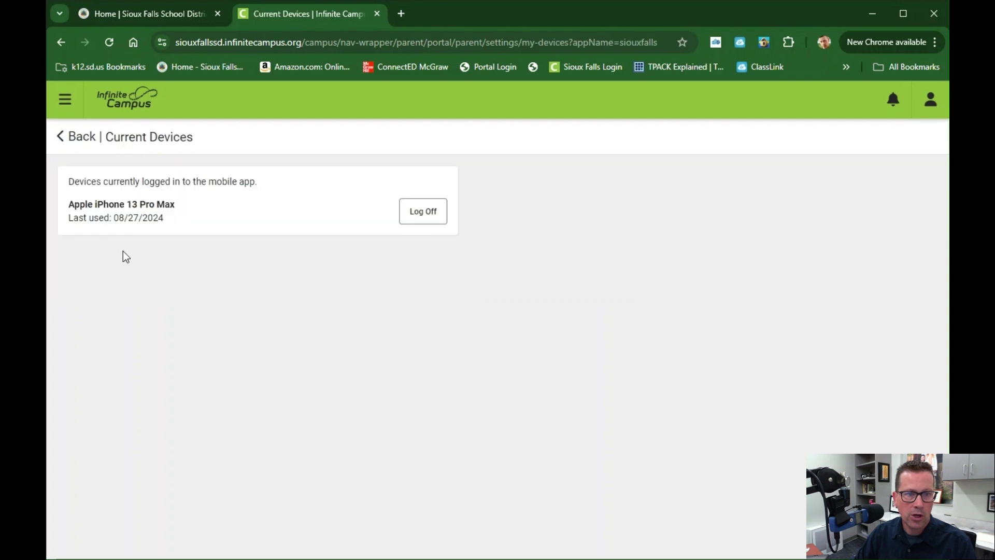
{"action": "left_click_drag", "start_coordinate": [173, 185], "coordinate": [245, 183]}
{"action": "left_click", "coordinate": [245, 183]}
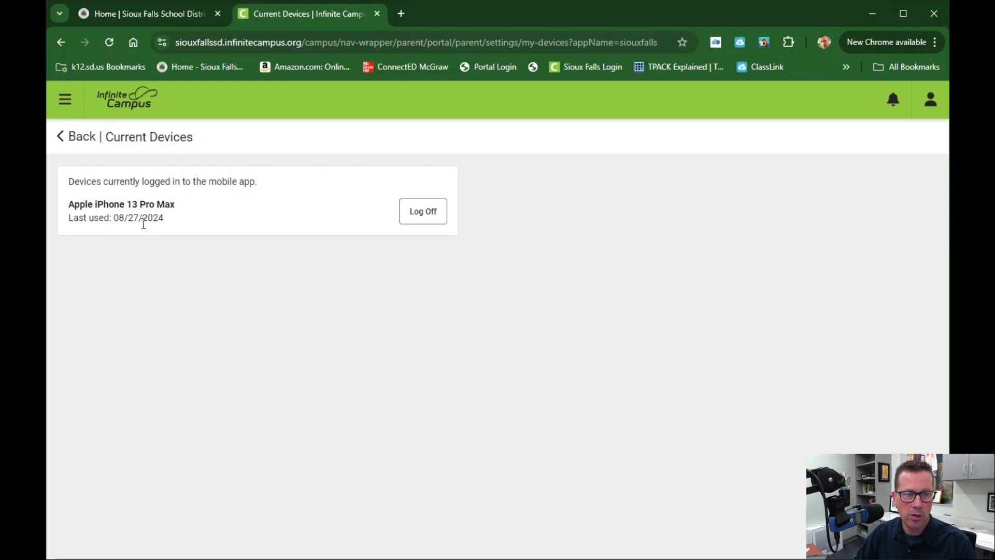
{"action": "left_click", "coordinate": [70, 149]}
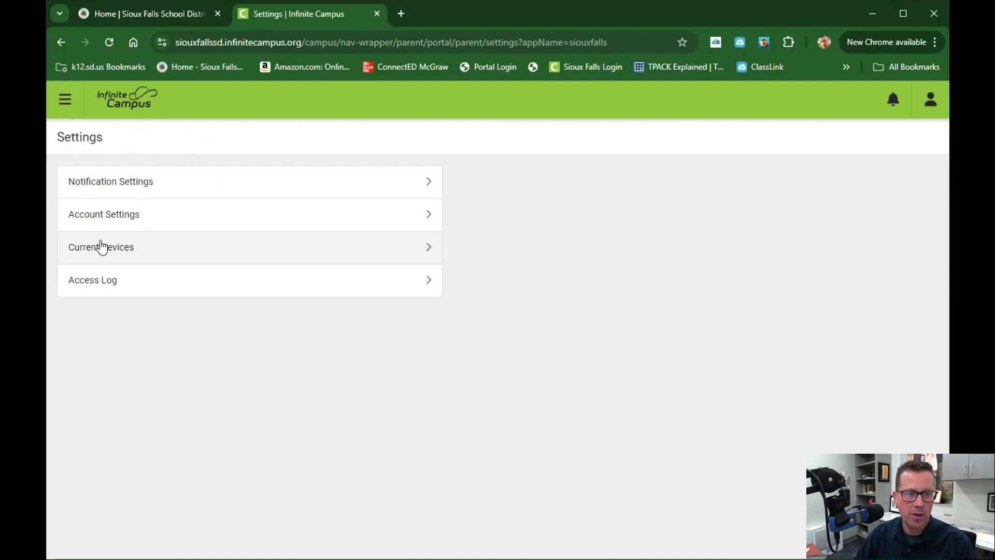